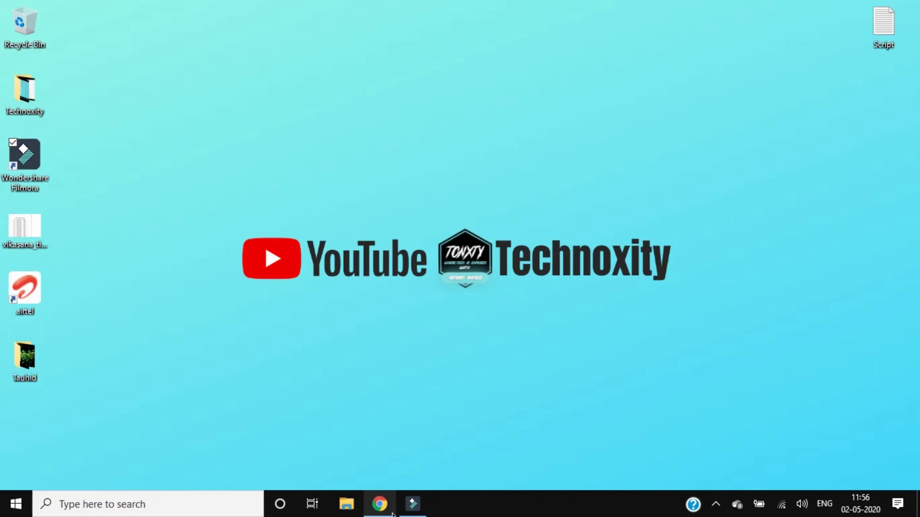
Search Google for 'adwords' in a new Chrome tab and open the Google Ads site from the results
left_click(379, 504)
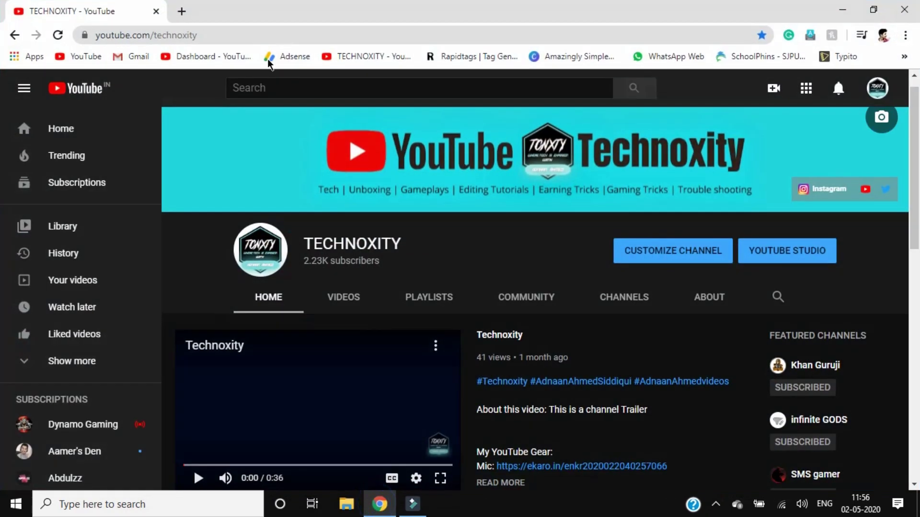
left_click(178, 12)
type("adwords")
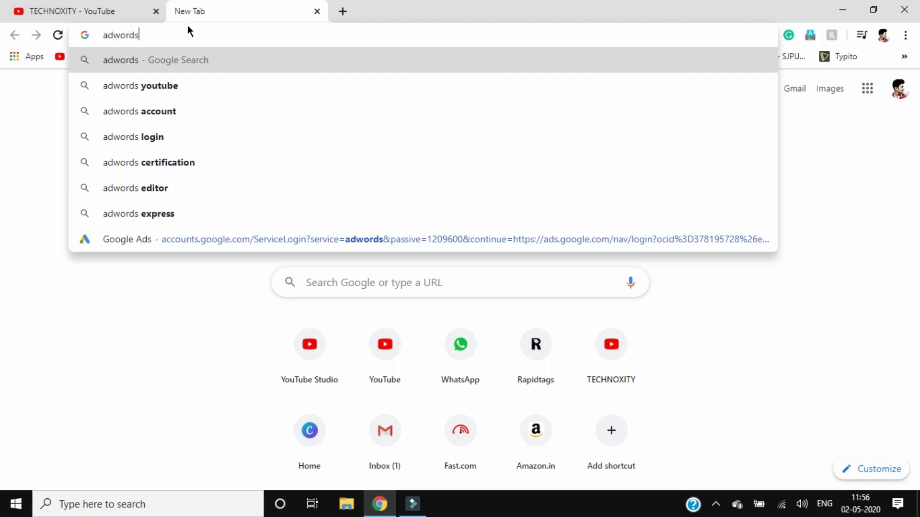
key("Return")
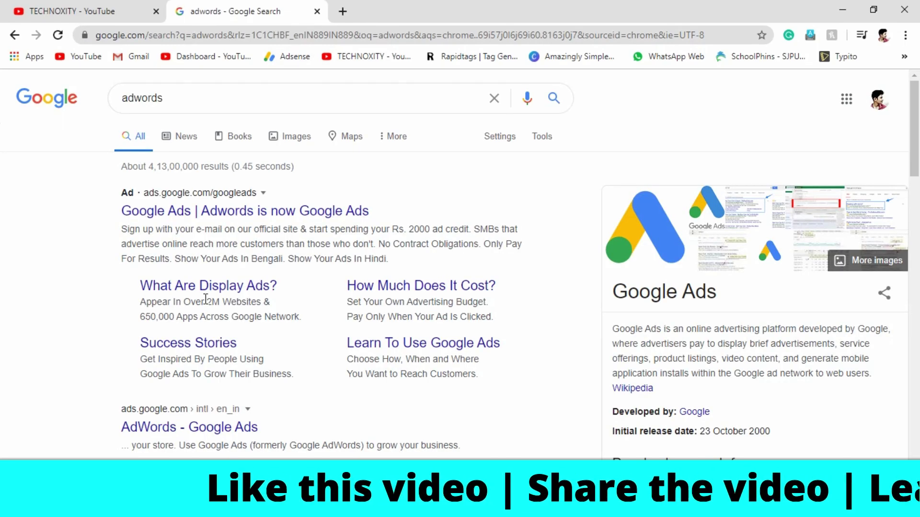
left_click(175, 428)
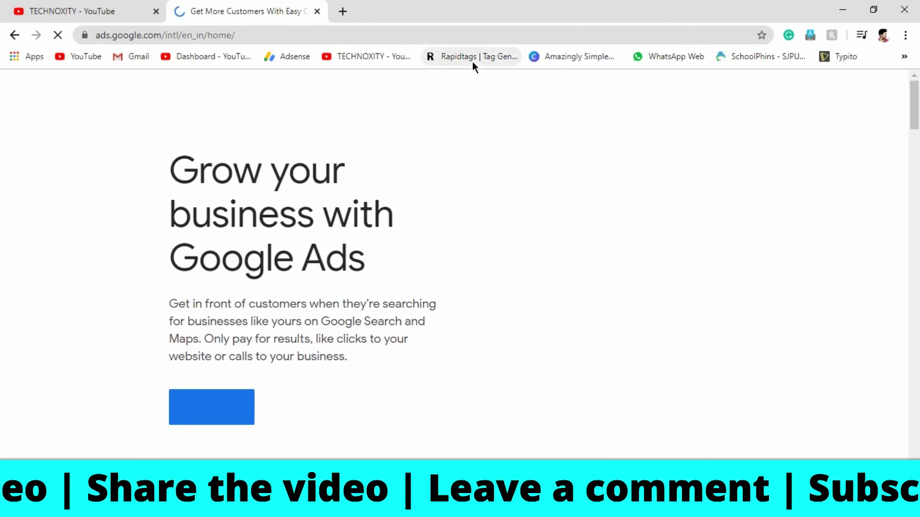
Sign in to Google Ads and open the Tools & Settings menu
left_click(756, 143)
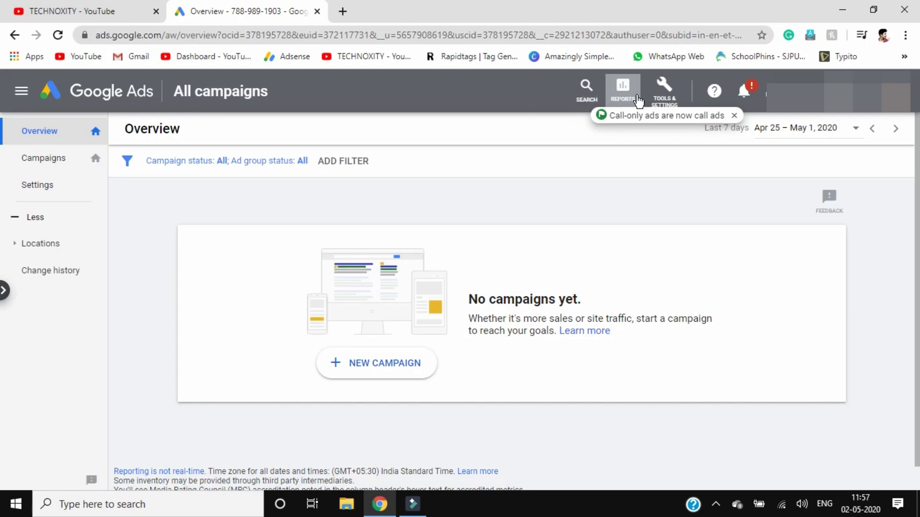
left_click(664, 92)
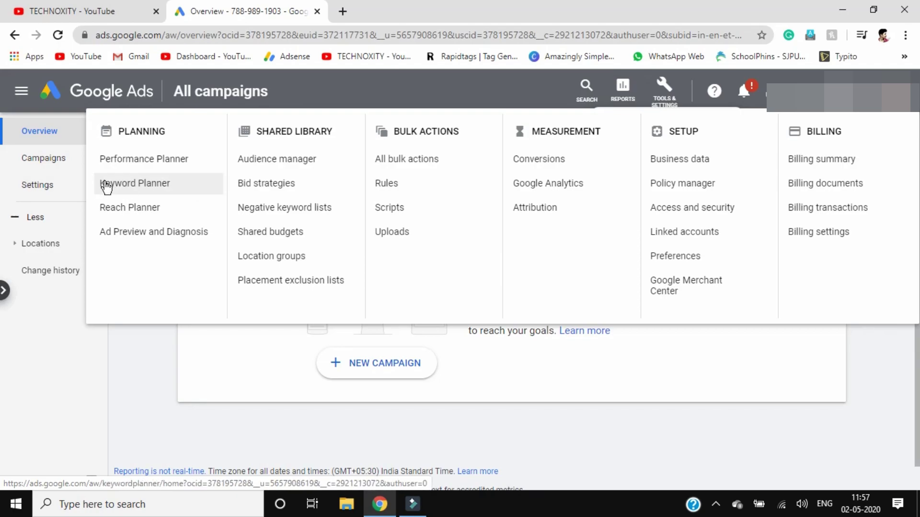
Open the Keyword Planner and choose the Discover new keywords option
left_click(143, 189)
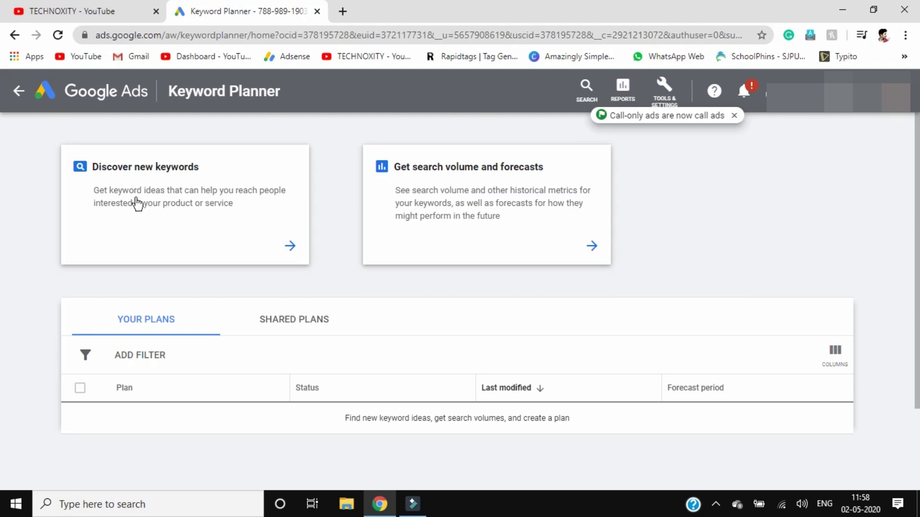
left_click(292, 246)
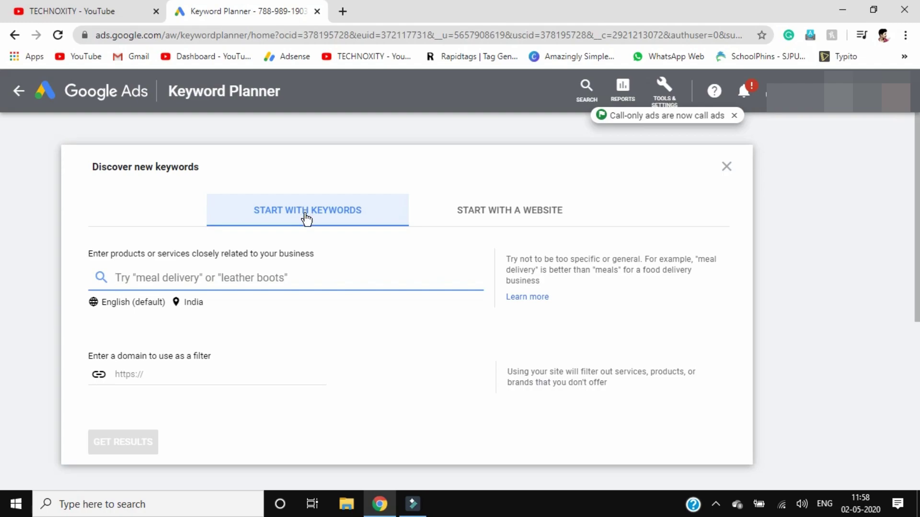
Keep the start-with-keywords mode and clear the wrongly pasted text from the domain filter field
left_click(456, 219)
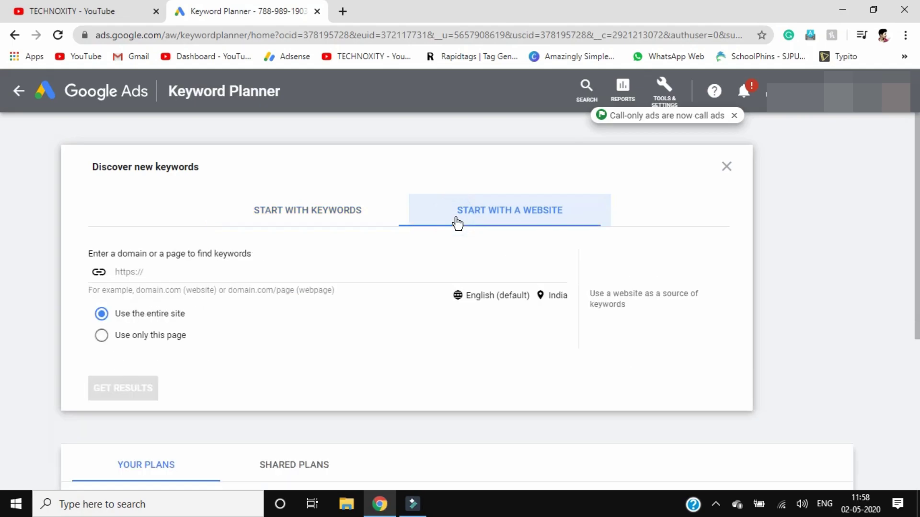
left_click(309, 209)
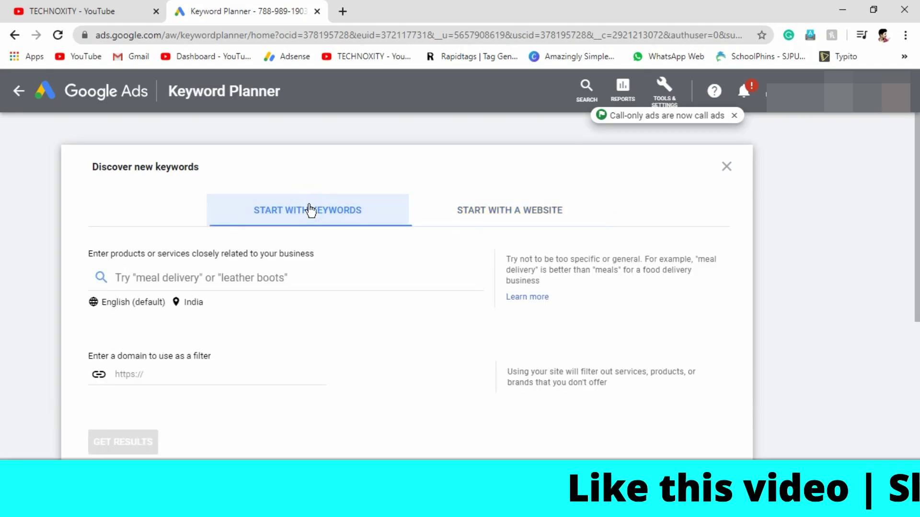
left_click(255, 272)
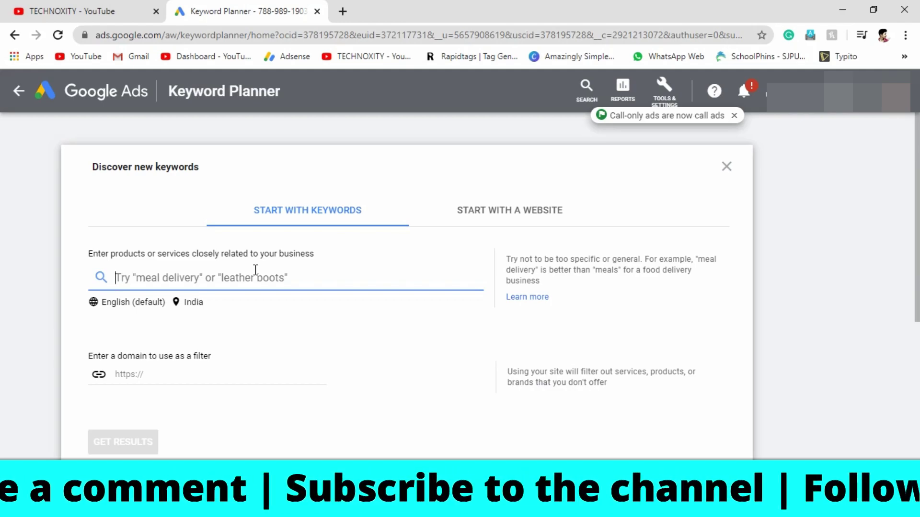
left_click(191, 373)
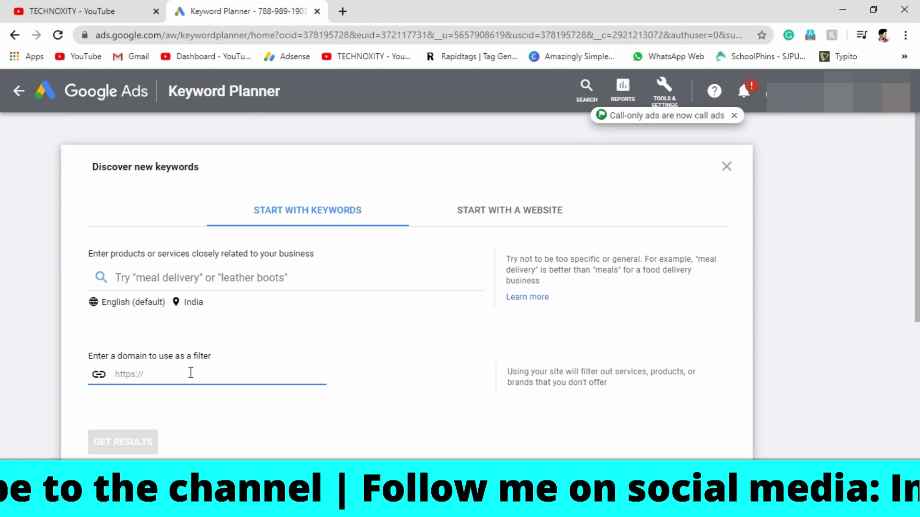
right_click(84, 53)
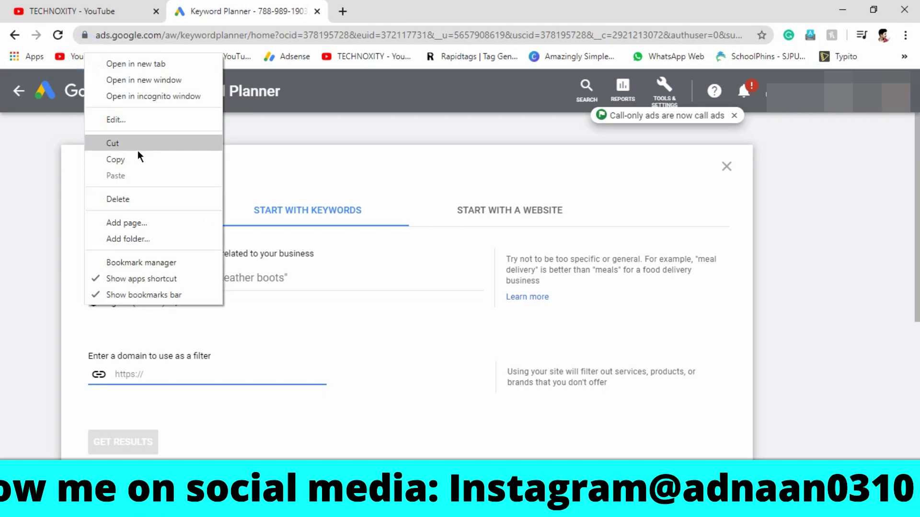
left_click(138, 371)
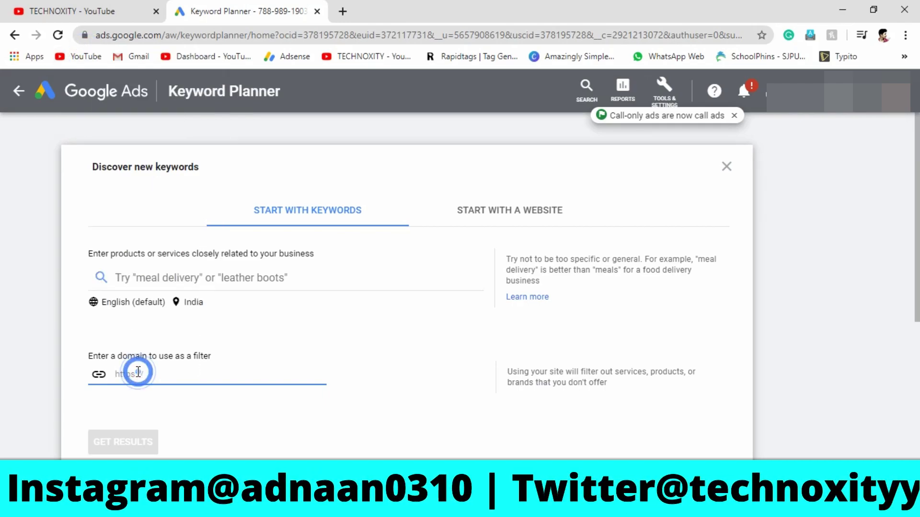
type("youtube keyword research")
left_click_drag(223, 375, 79, 375)
key("BackSpace")
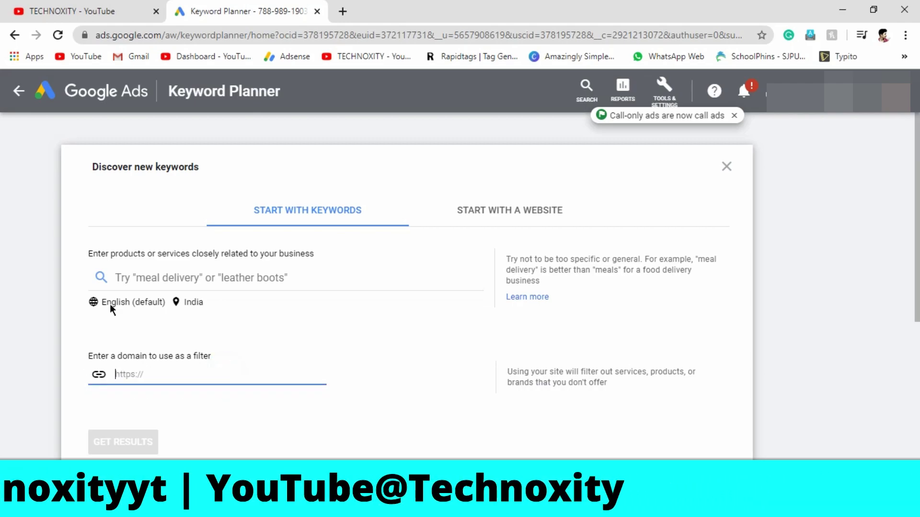
right_click(94, 52)
left_click(123, 157)
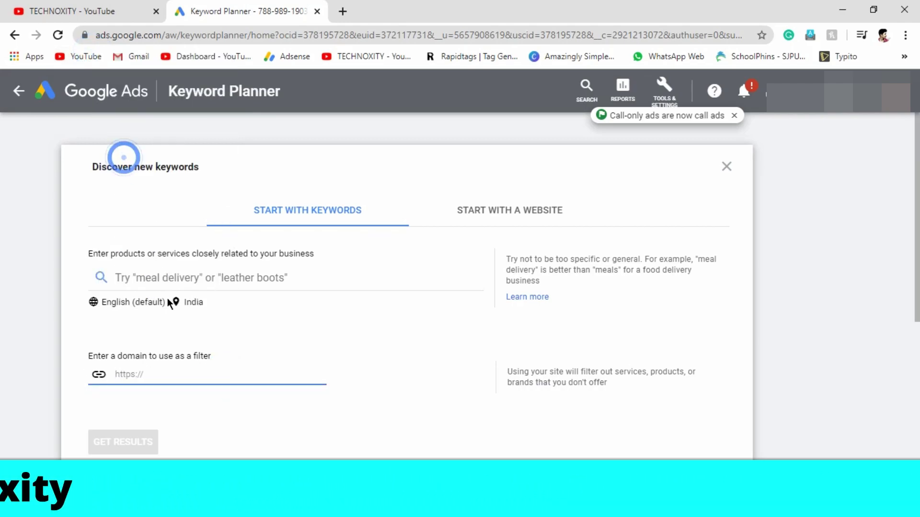
key("ctrl+v")
left_click(136, 446)
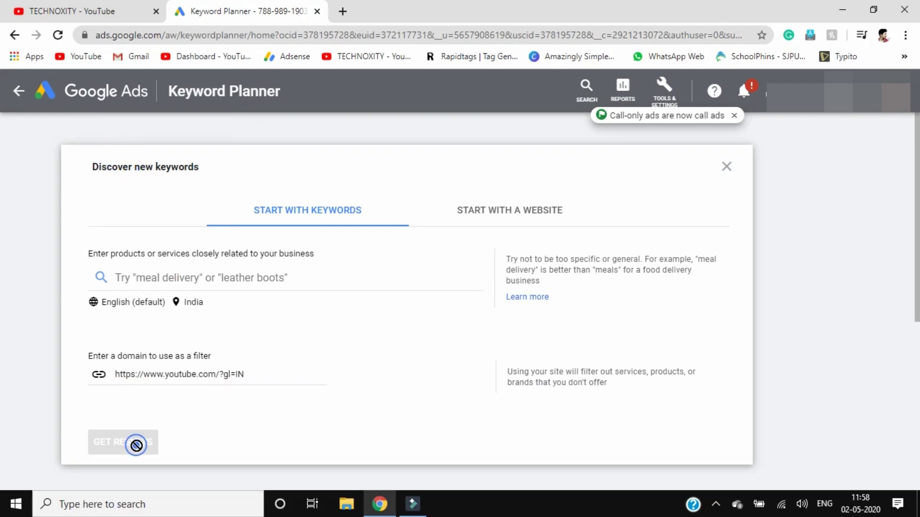
left_click(203, 273)
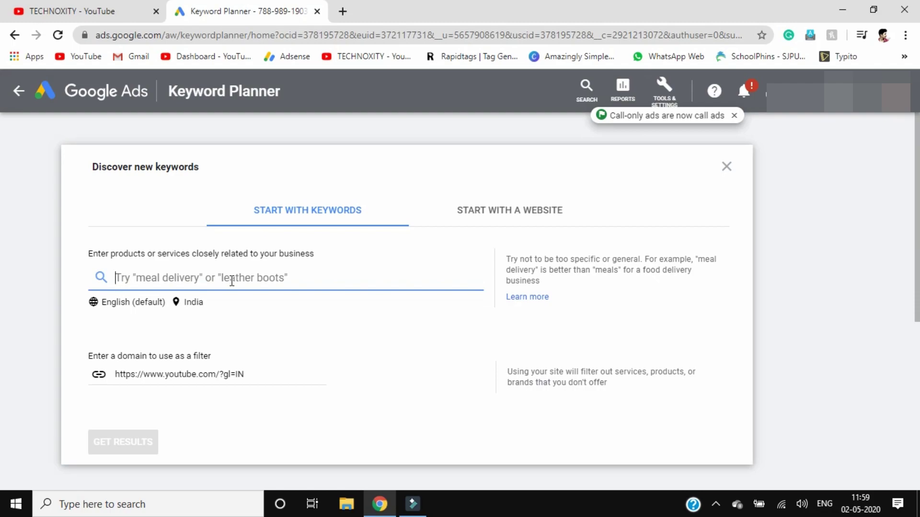
Get the 600 keyword ideas for 'PUBG', then reopen the keyword search form
type("PUBG")
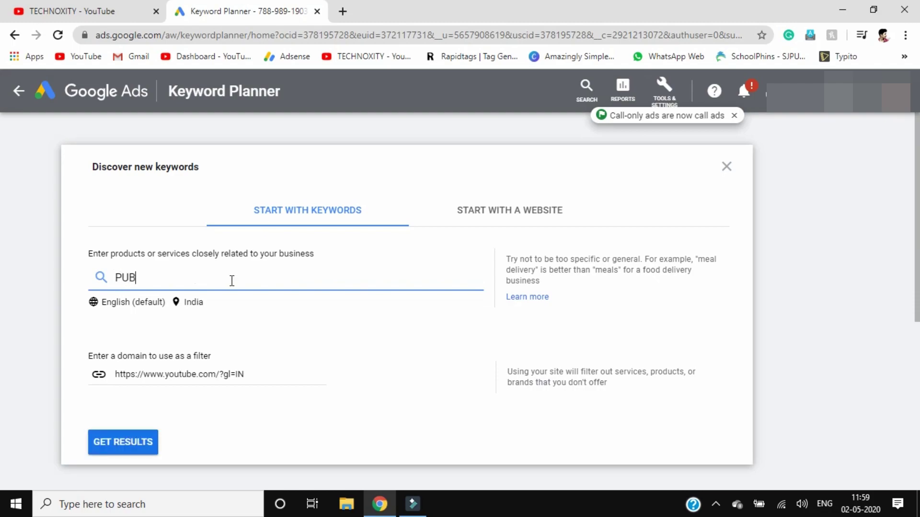
left_click(118, 440)
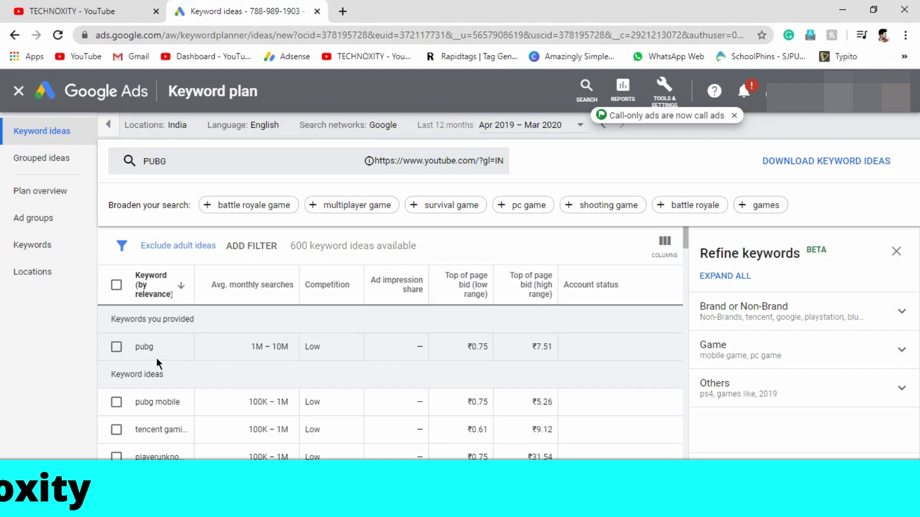
left_click(180, 169)
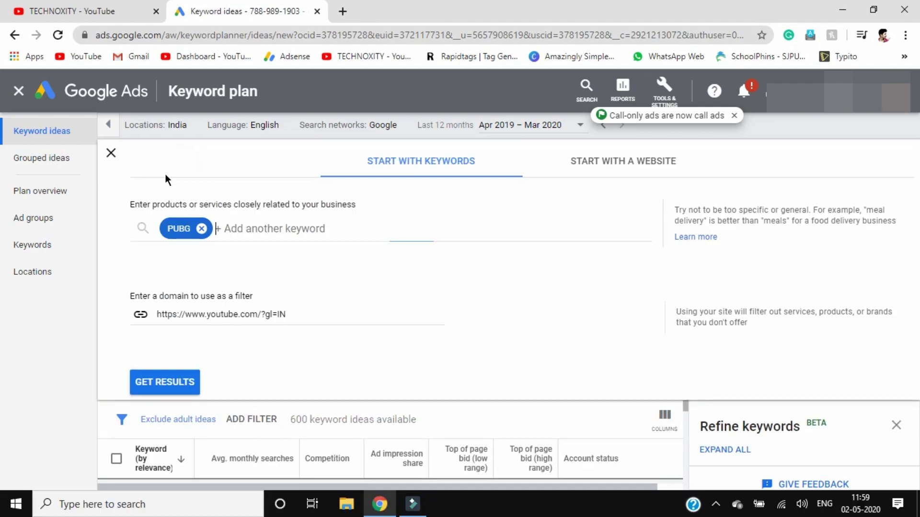
Replace 'PUBG' with 'instagram', fetch its 748 ideas, then remove the instagram keyword
left_click(201, 229)
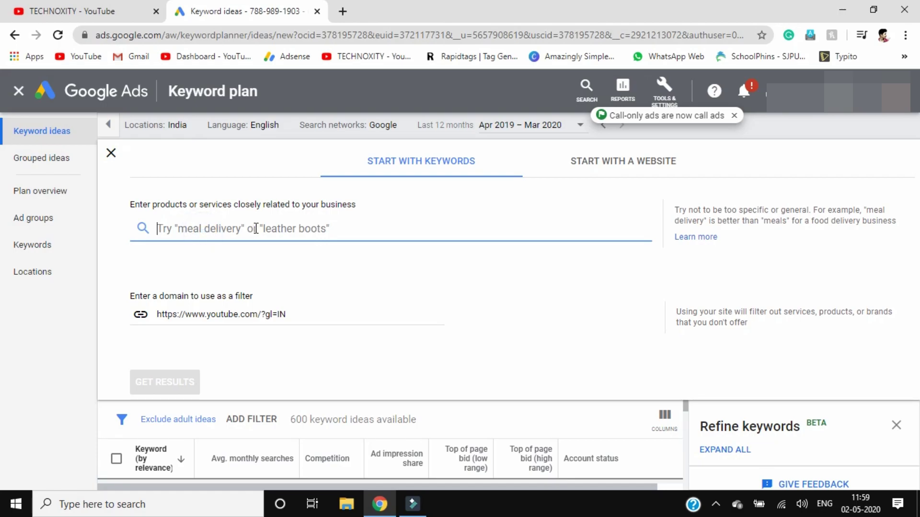
type("instagram")
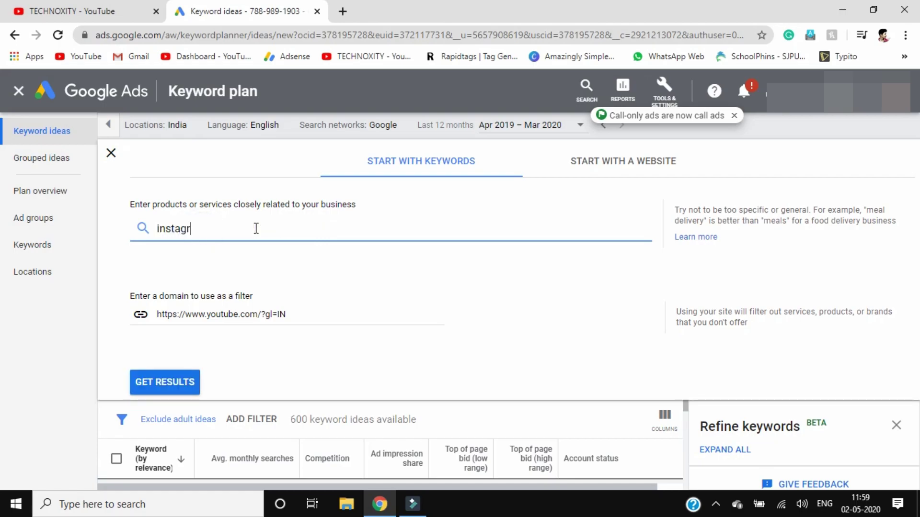
key("Return")
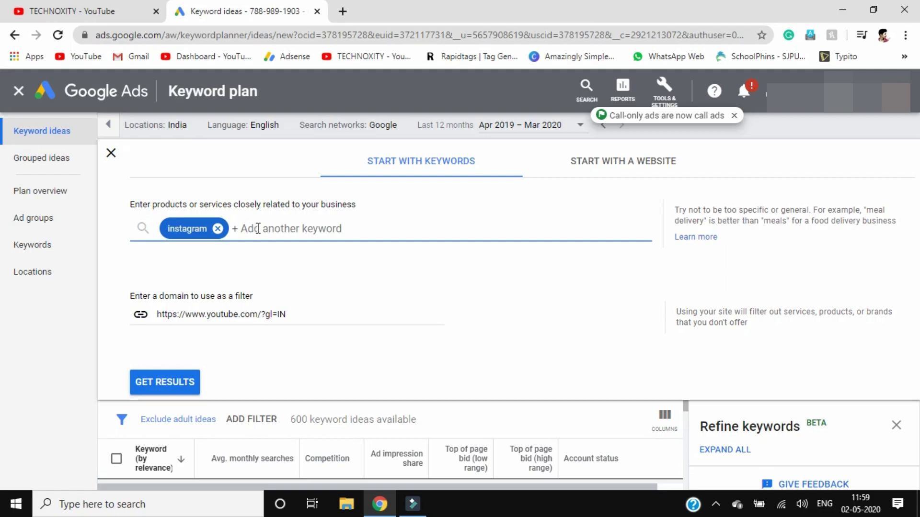
left_click(165, 382)
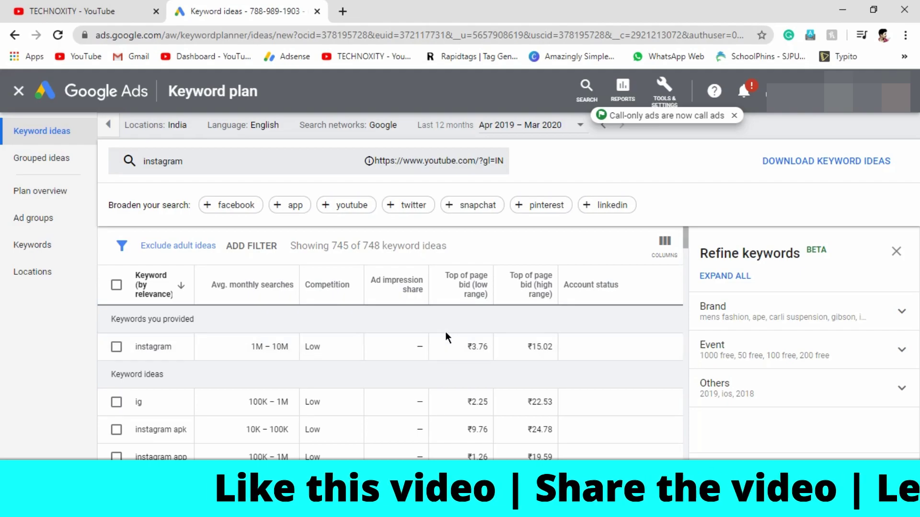
left_click(205, 163)
left_click(218, 230)
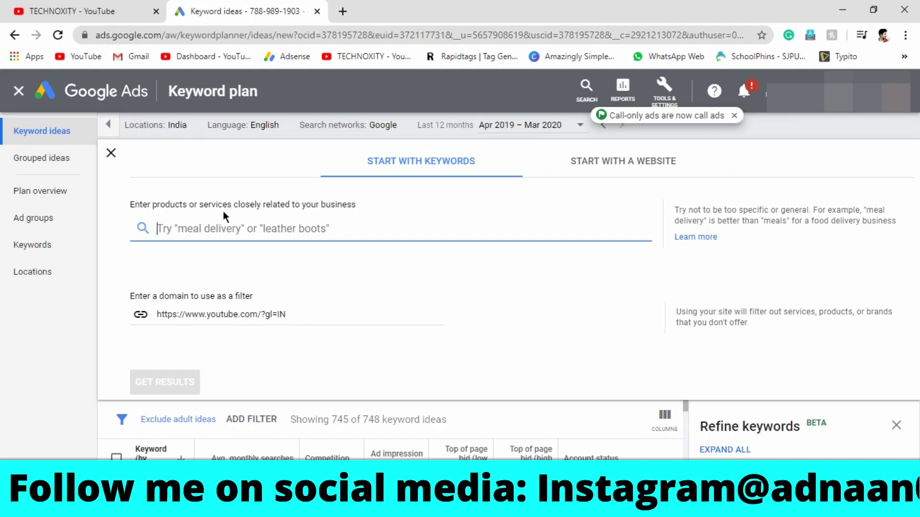
Add 'gaming' as the keyword and fetch its 396 YouTube-filtered keyword ideas
type("gaming")
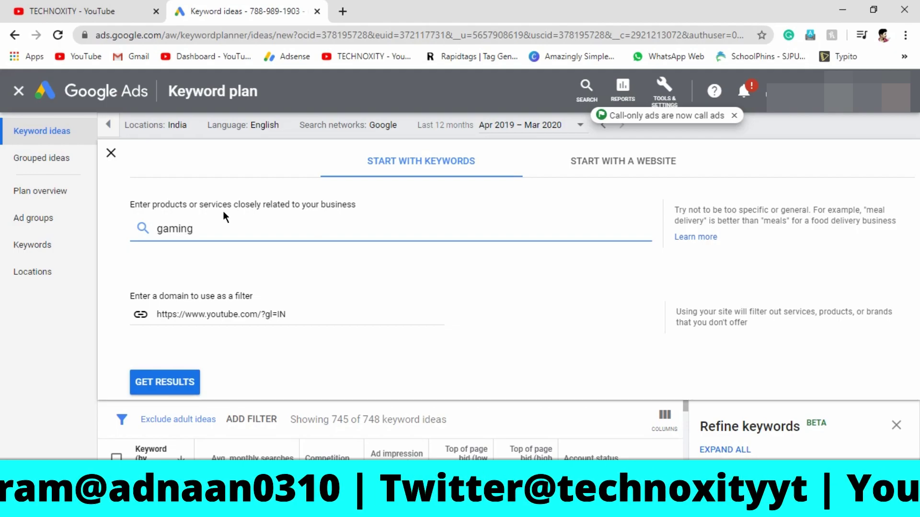
key("Return")
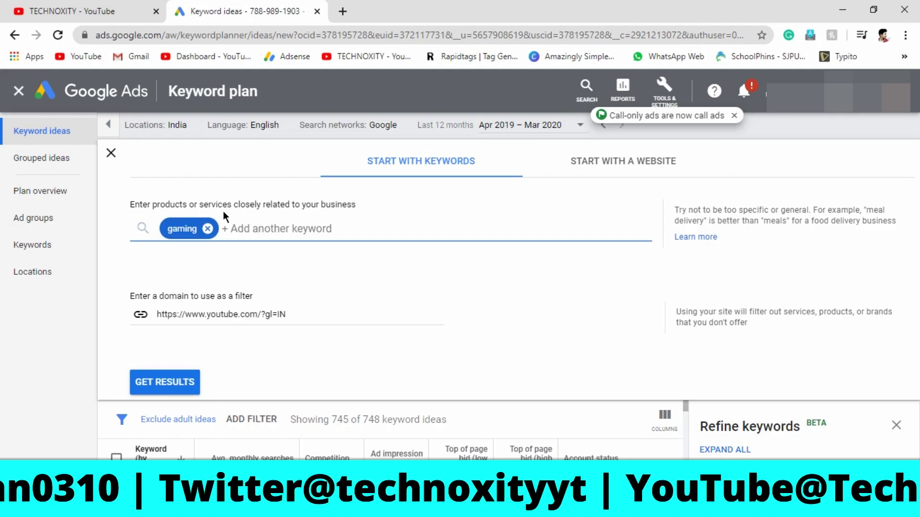
left_click(156, 396)
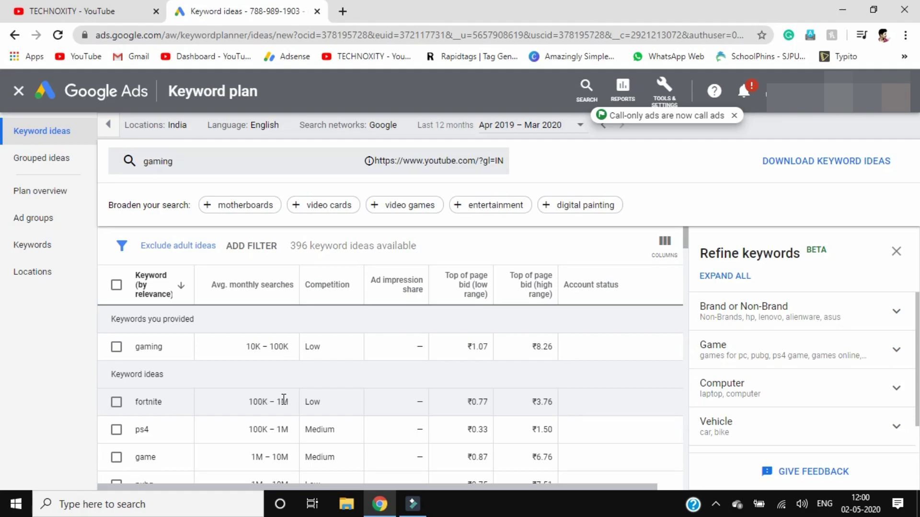
scroll(284, 399, "down", 1)
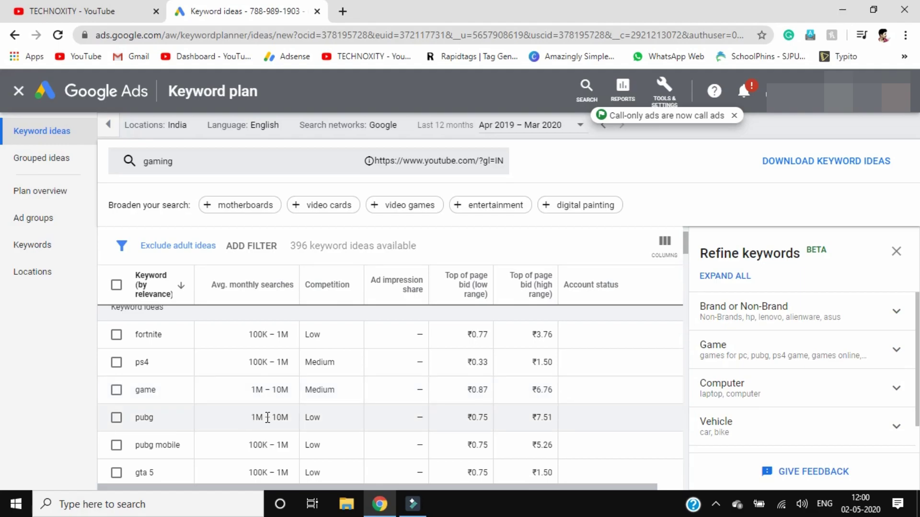
scroll(432, 434, "up", 1)
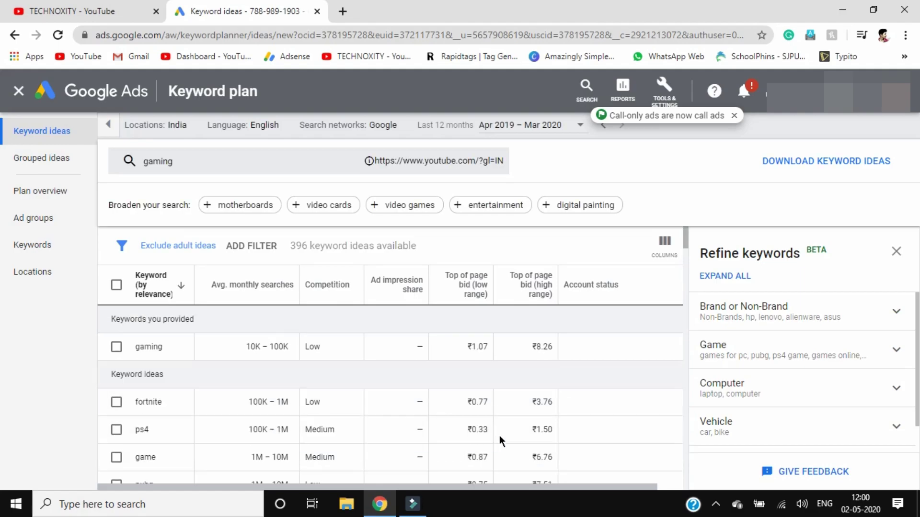
scroll(576, 370, "down", 4)
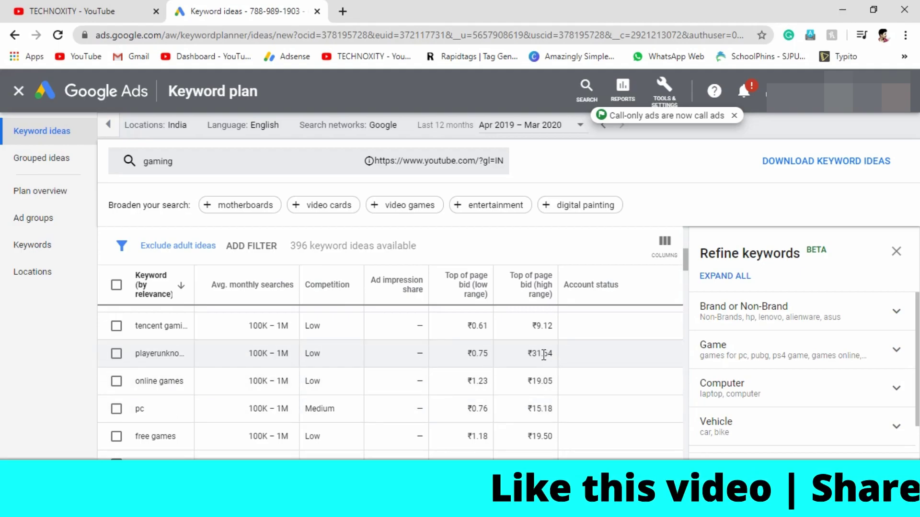
scroll(533, 365, "up", 10)
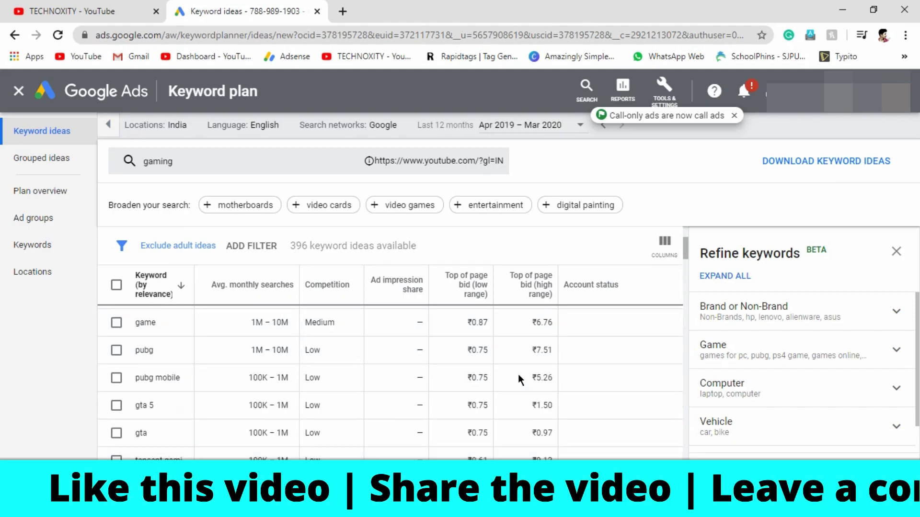